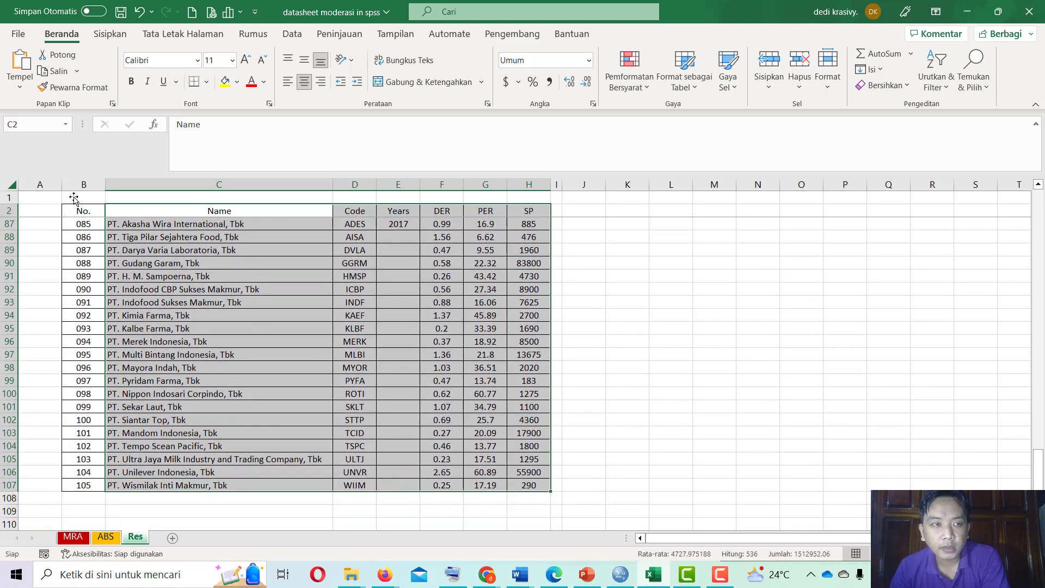
- Copy the selected Name-to-SP table from Excel and paste it with variable names into the empty SPSS dataset, starting at row 1
click(58, 71)
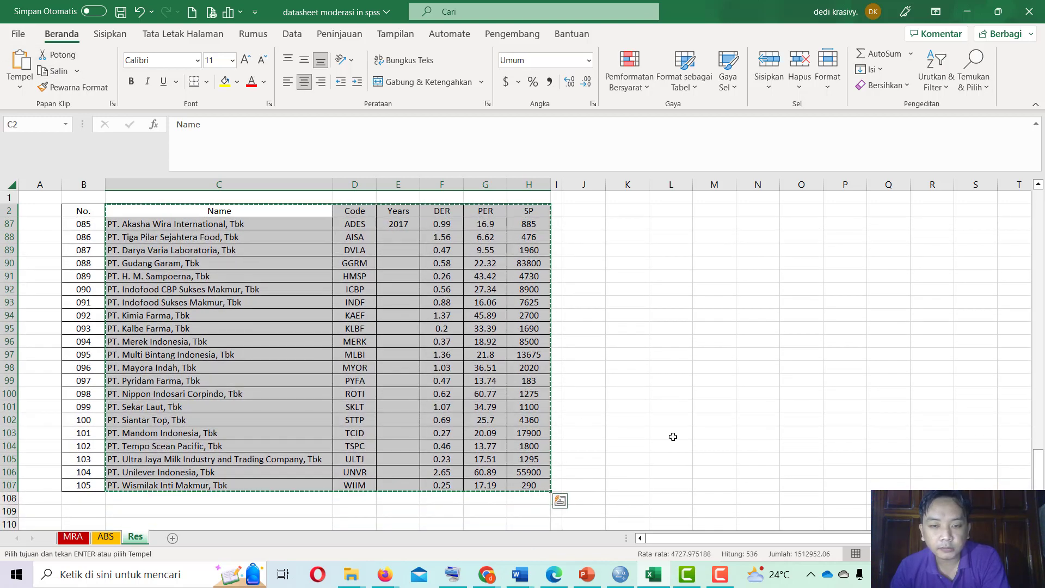
click(622, 575)
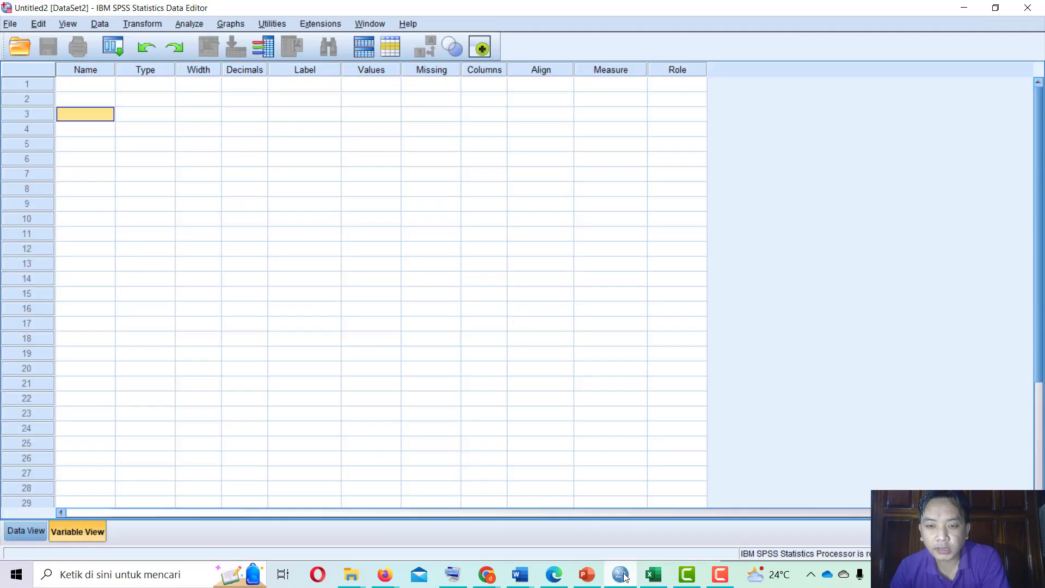
click(26, 533)
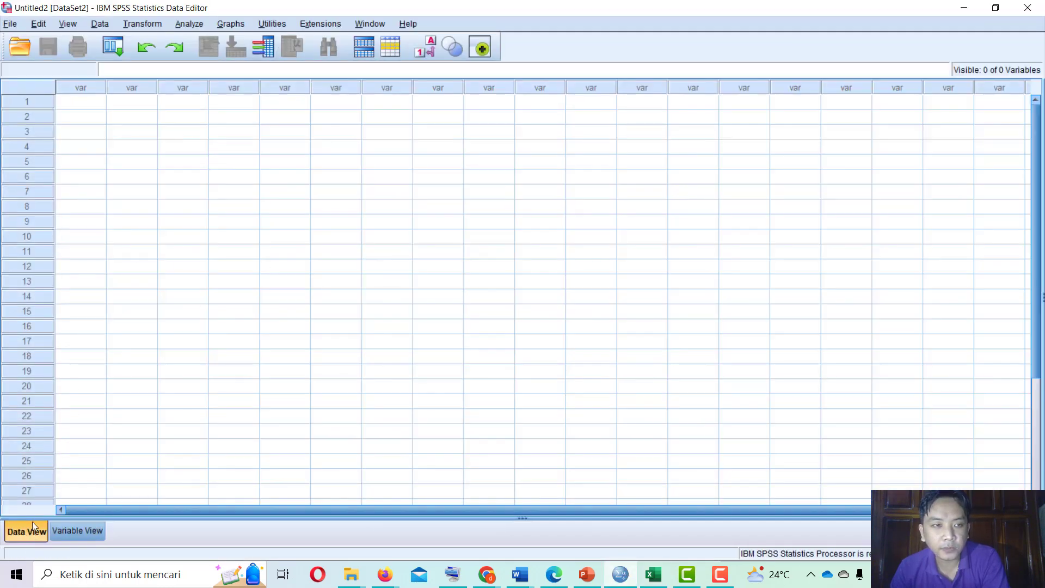
click(82, 103)
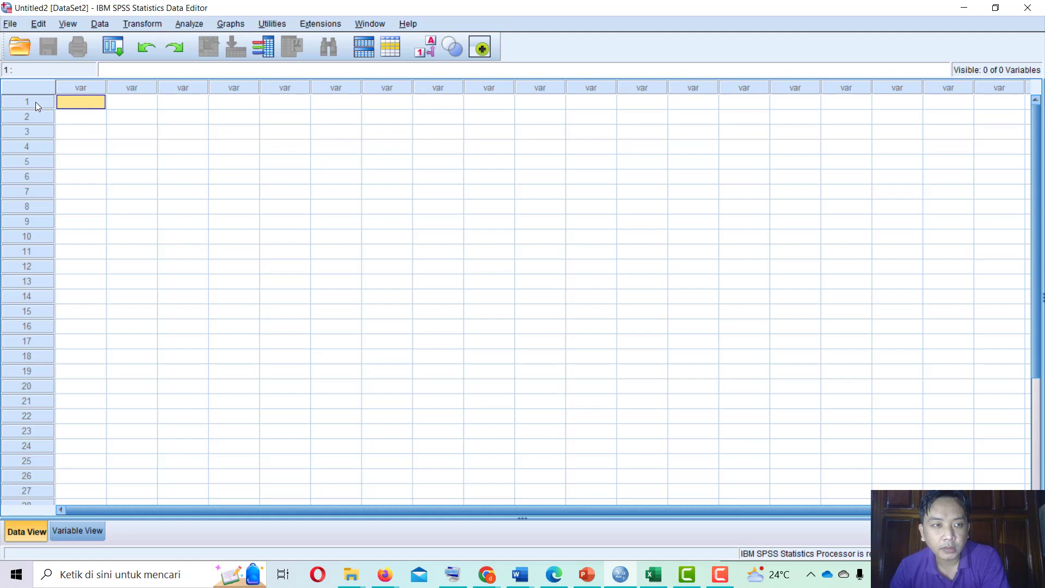
right_click(82, 106)
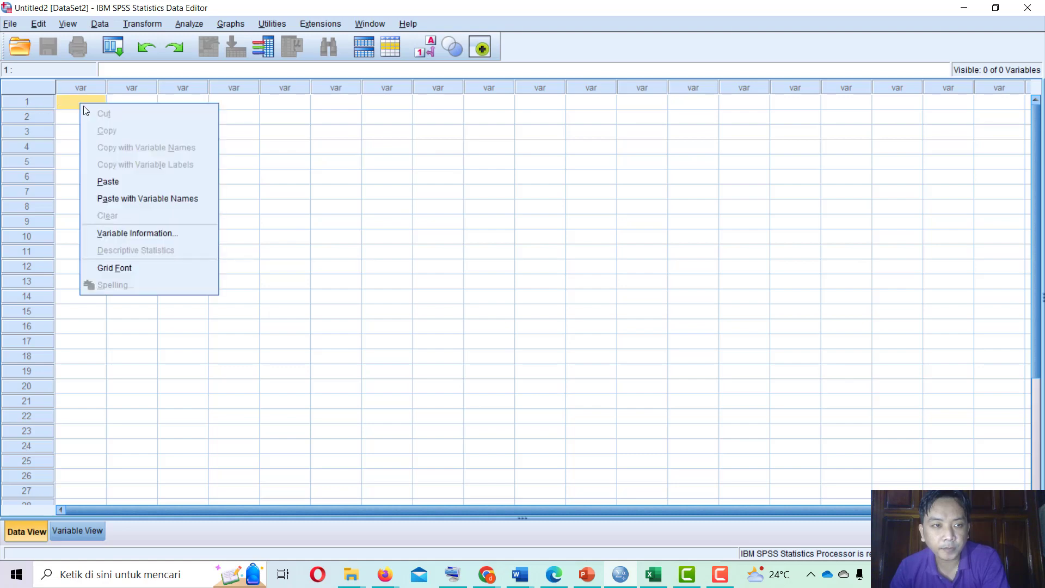
click(137, 198)
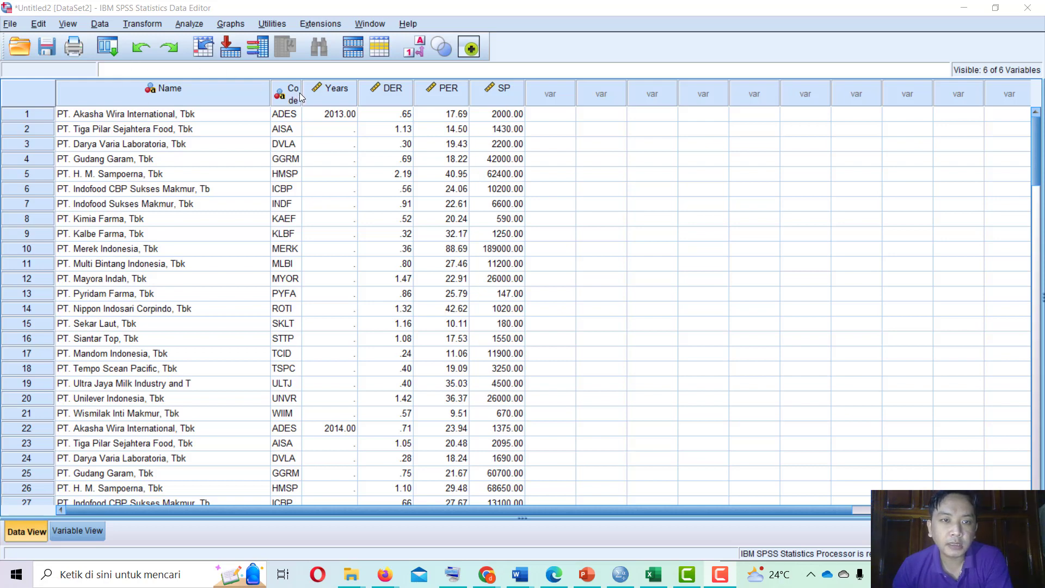
- Widen the Code column so its header fits on one line, and set the Years variable to 0 decimals
drag(303, 94, 321, 102)
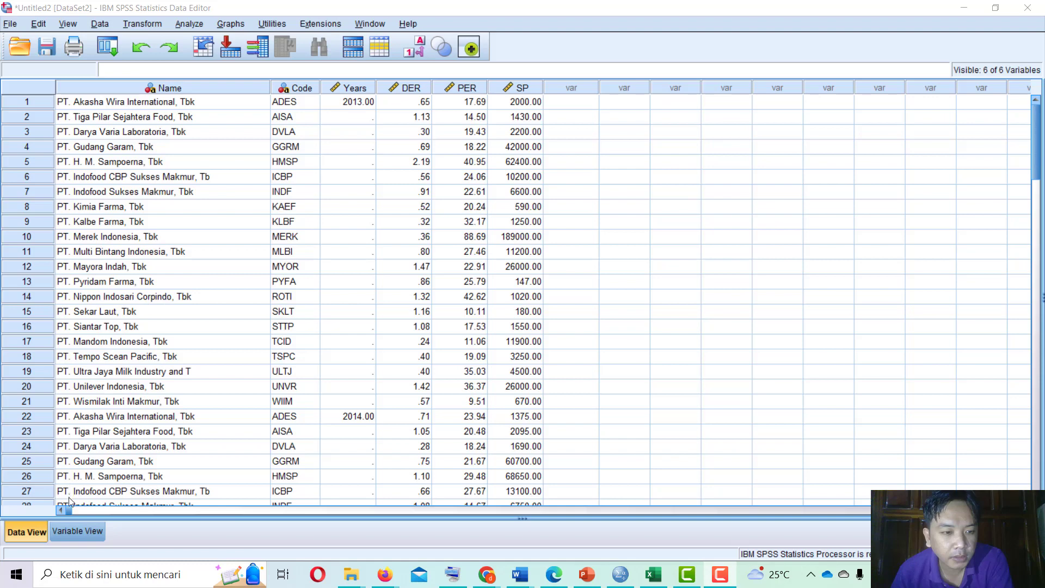
click(69, 532)
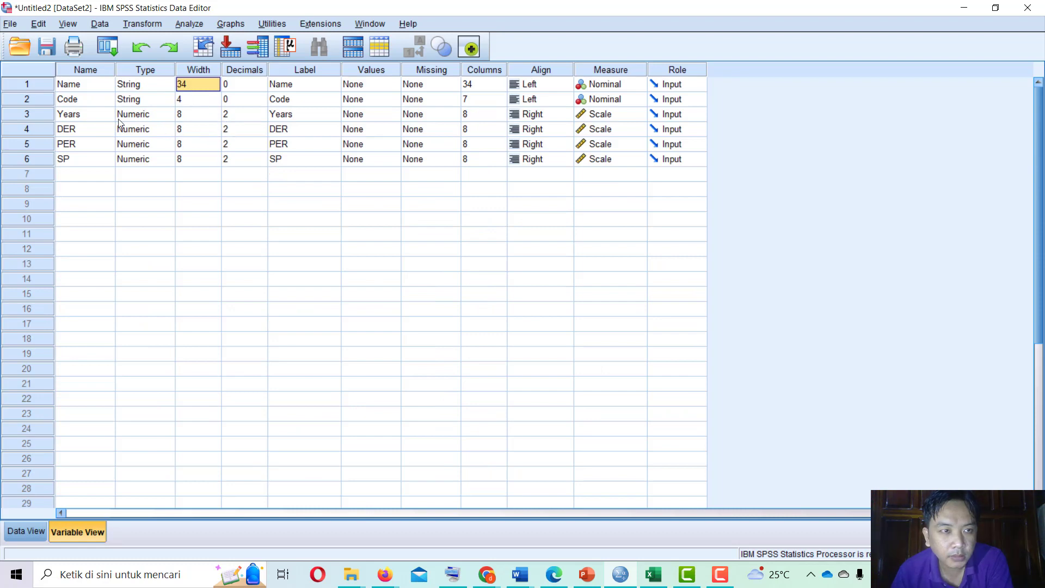
click(250, 115)
text(0)
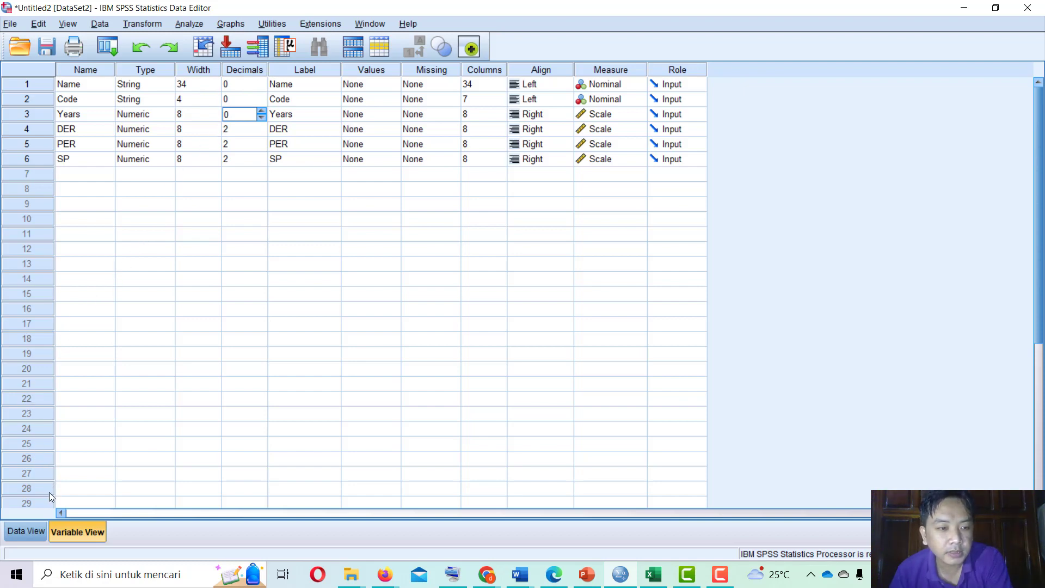
click(32, 530)
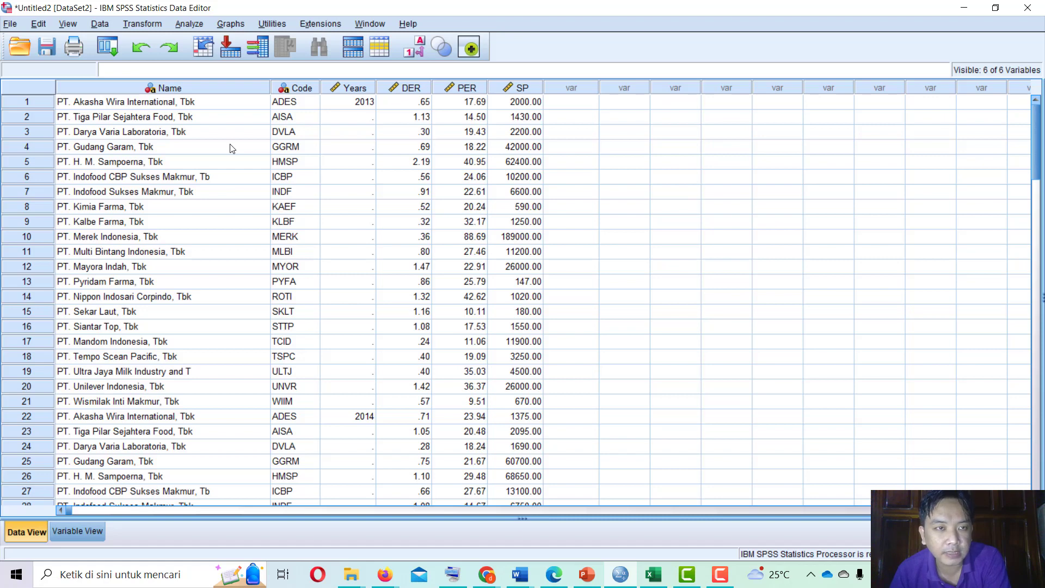
- Set up a linear regression with PER as the dependent variable and DER as the independent variable
click(188, 23)
mouse_move(245, 178)
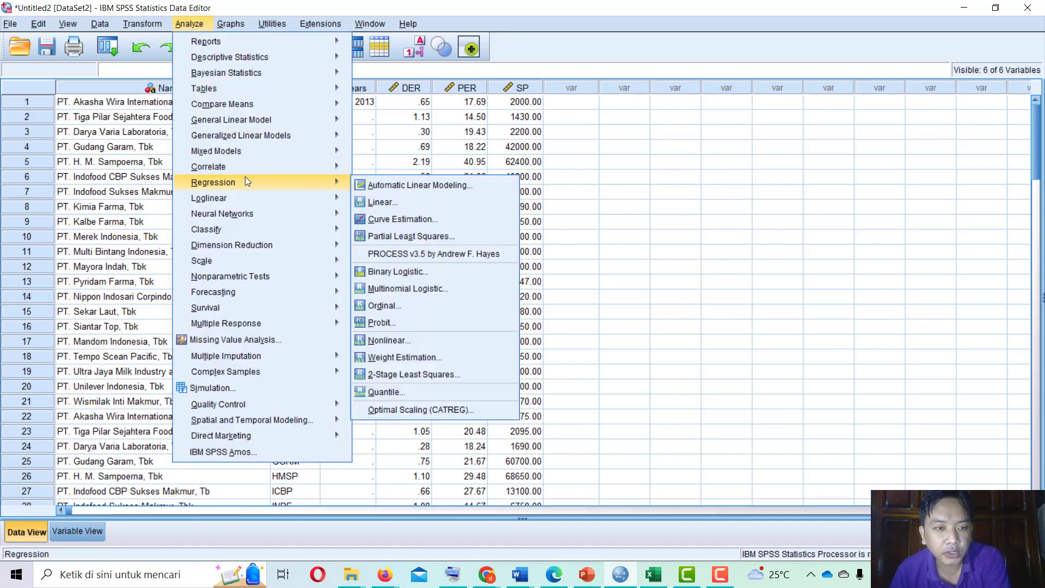
click(381, 202)
drag(626, 153, 611, 94)
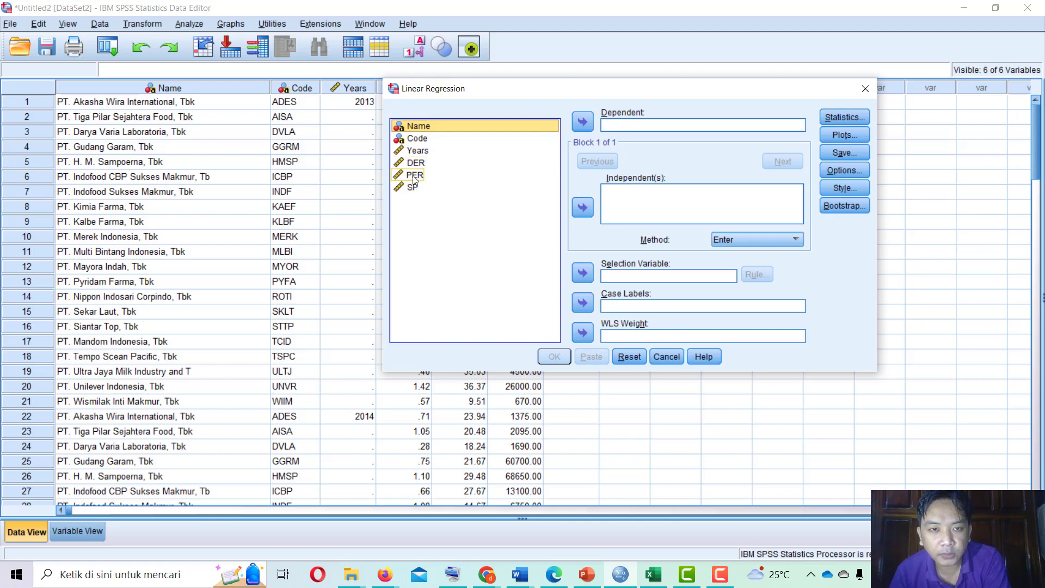
click(414, 175)
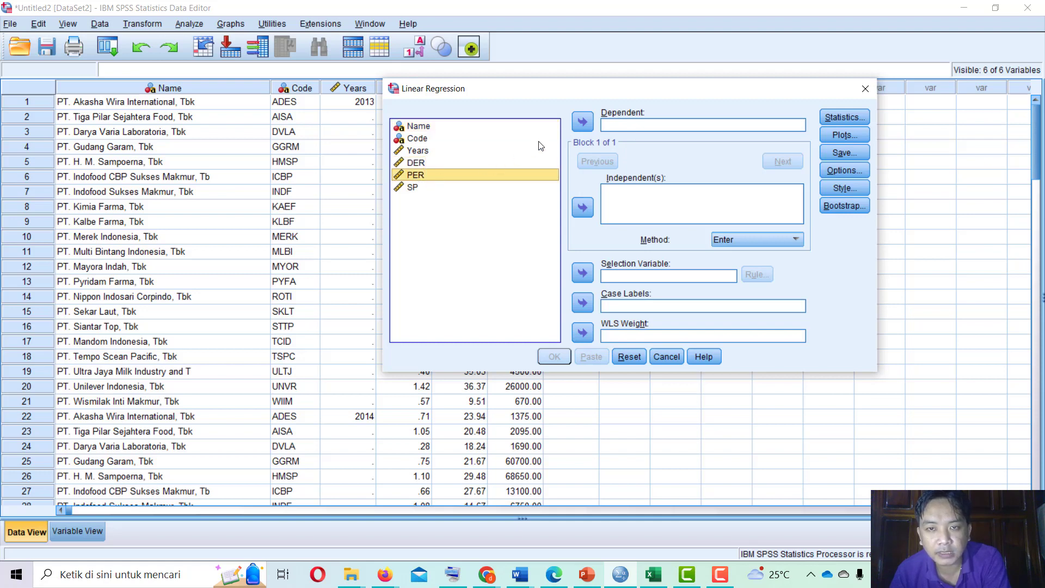
click(583, 121)
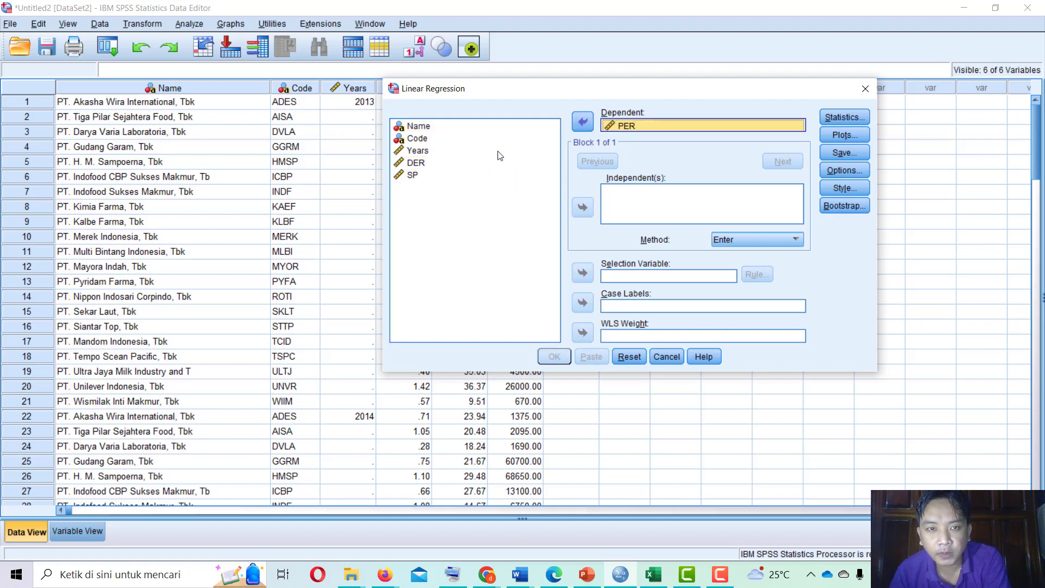
click(433, 163)
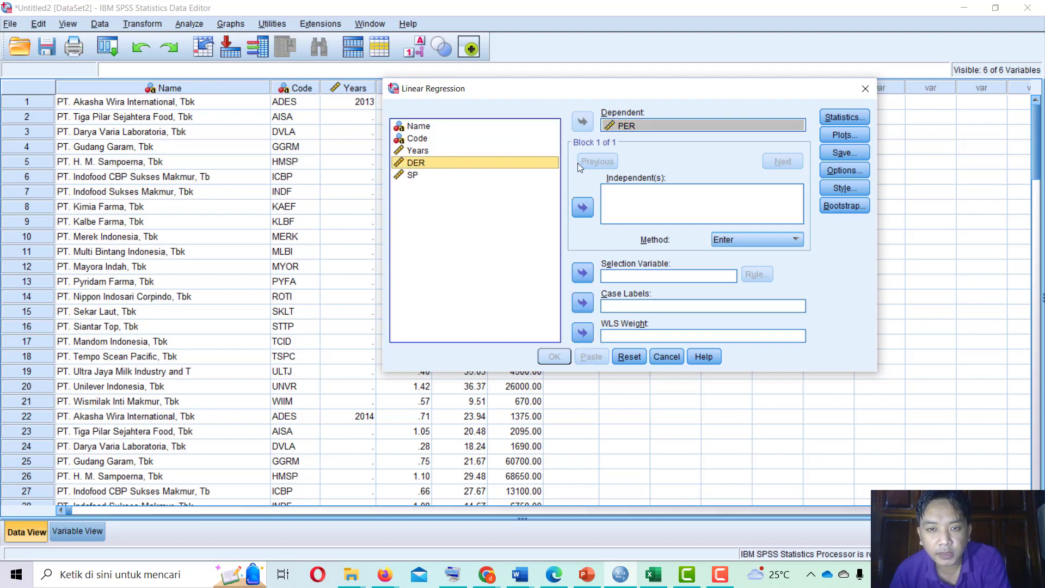
click(584, 211)
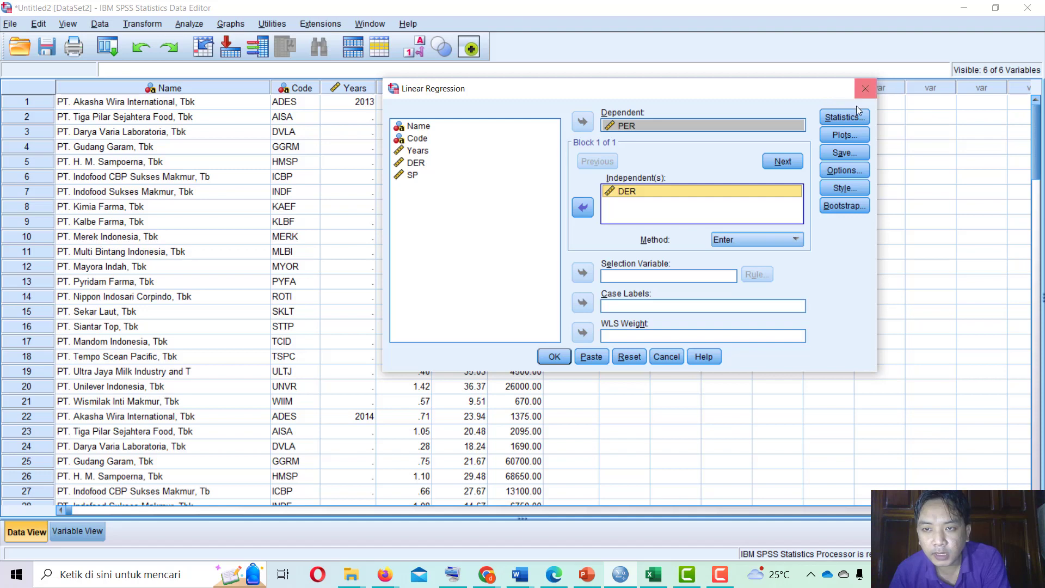
- Choose to save the unstandardized residuals and run the regression
click(855, 155)
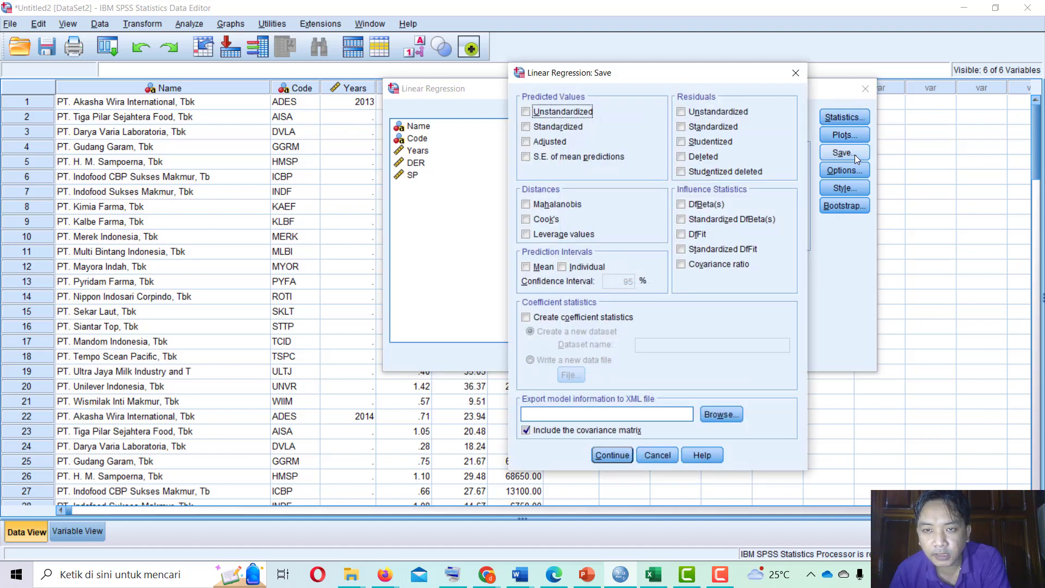
click(682, 112)
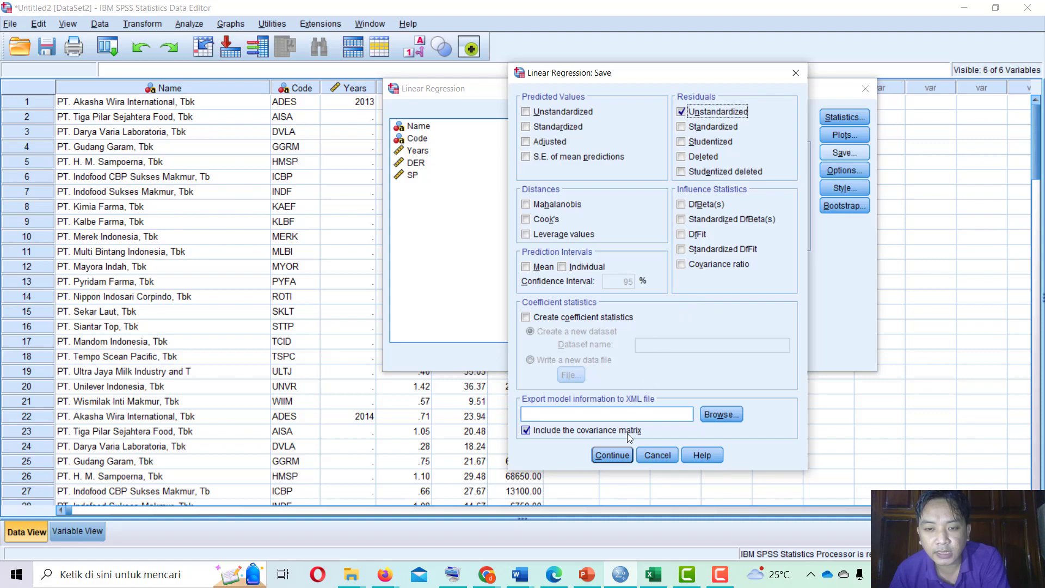
click(612, 455)
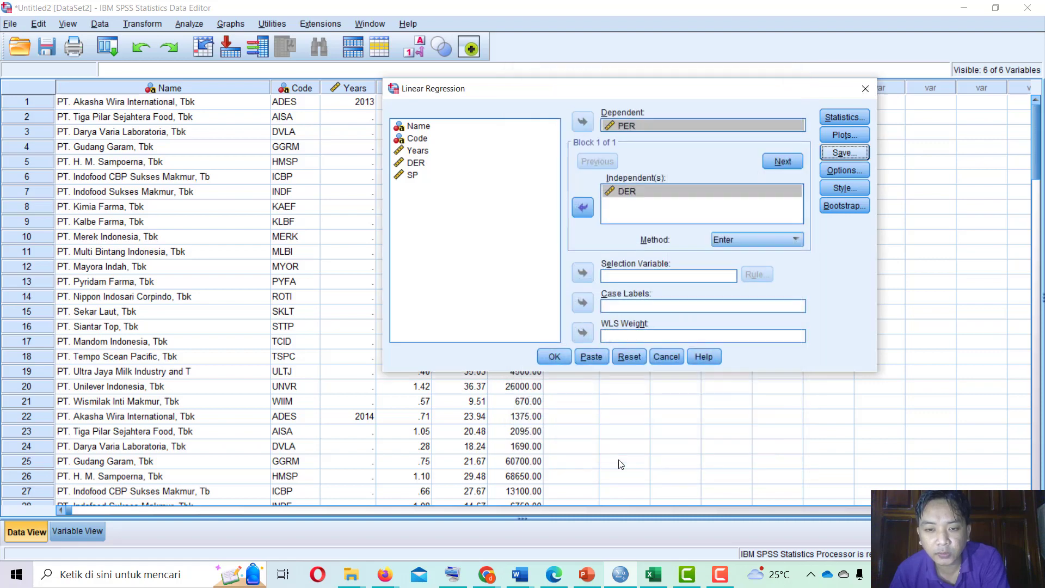
click(554, 357)
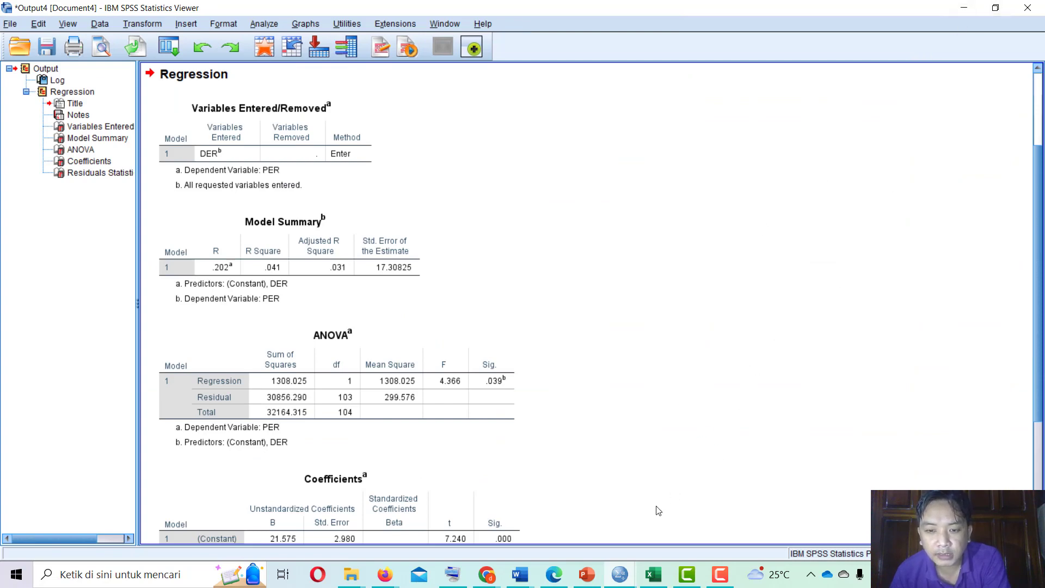
- Return to the dataset and start computing a new variable with AbsRes as the target name
click(623, 576)
click(544, 523)
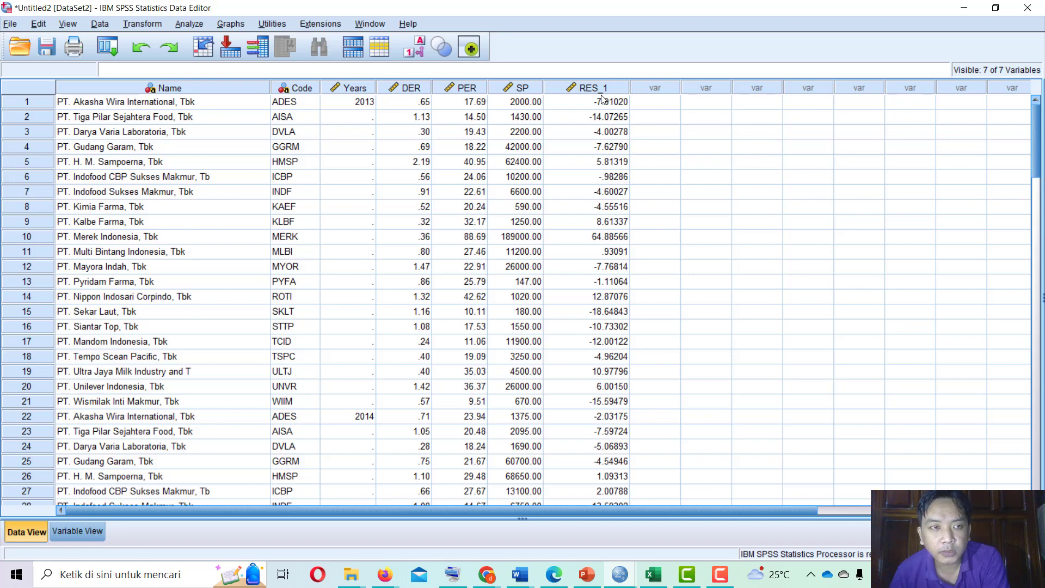
click(584, 102)
click(662, 102)
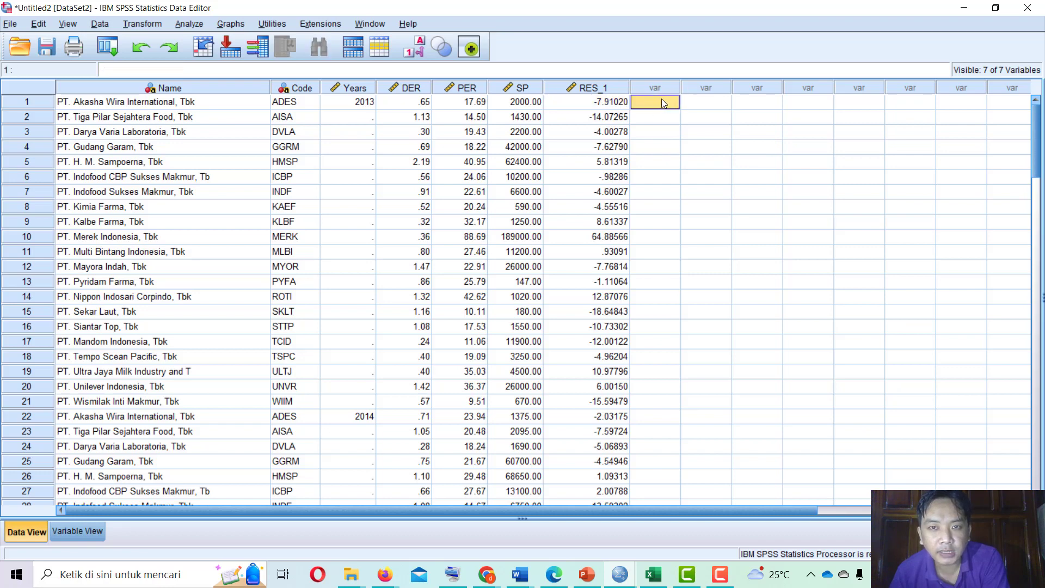
click(151, 27)
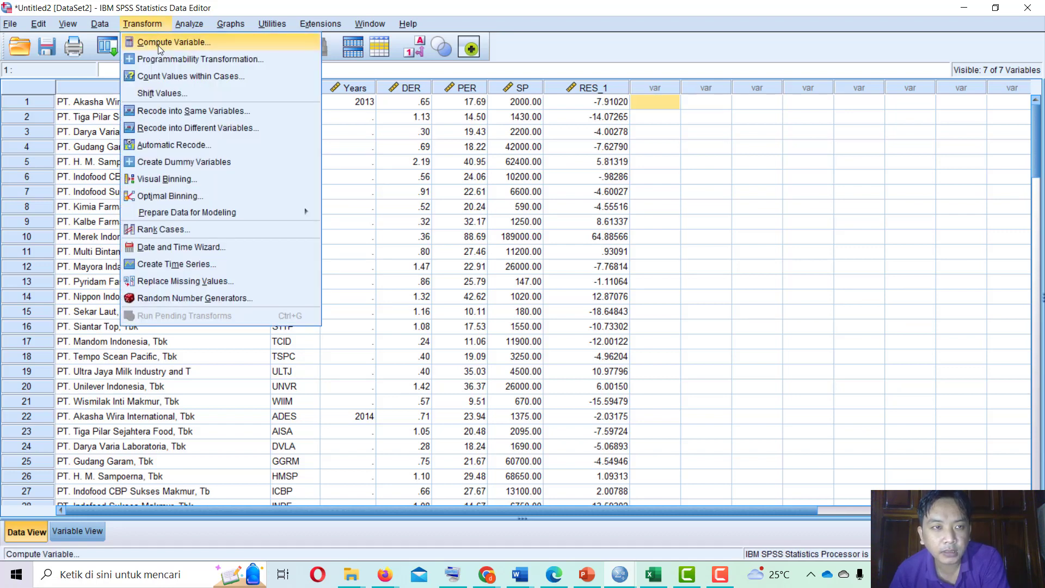
click(159, 44)
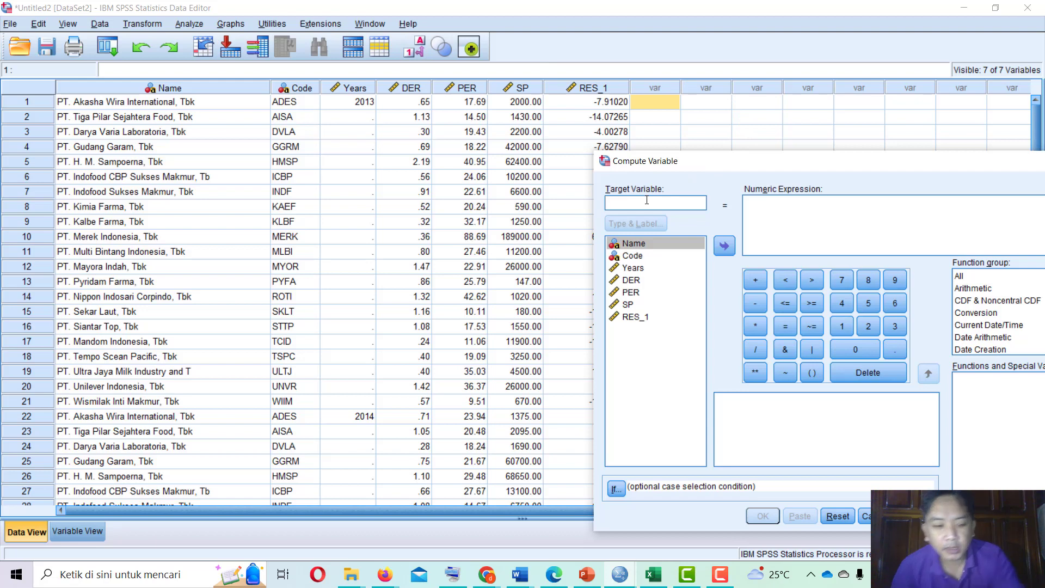
text(AbsR)
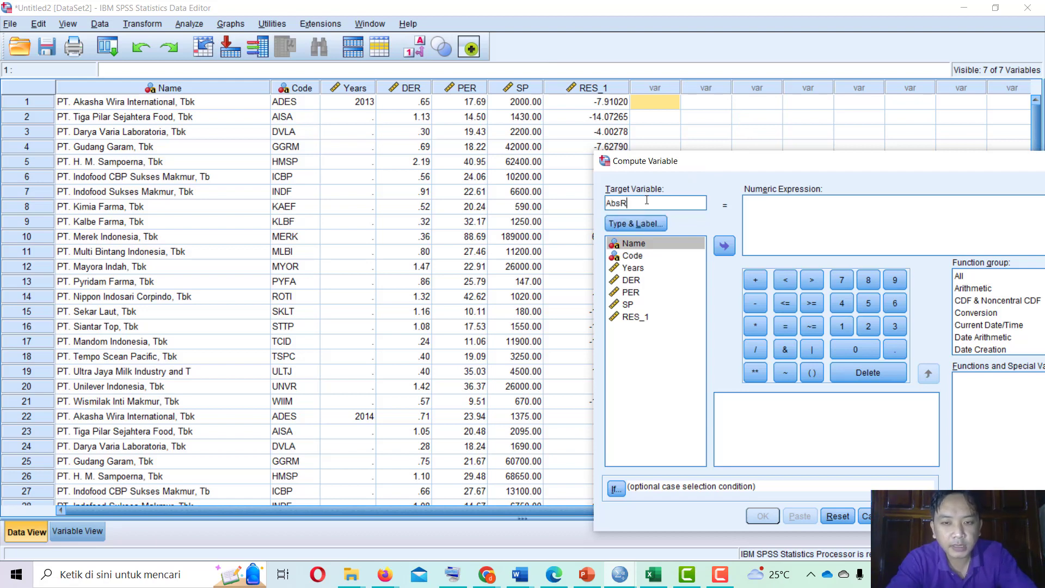
text(es)
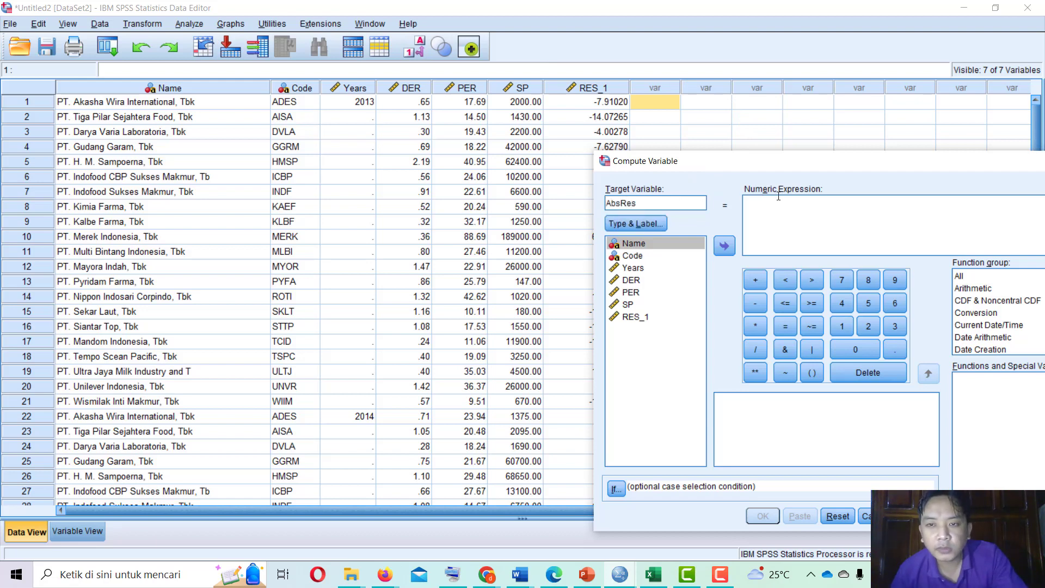
- Build the numeric expression ABS(RES_1) with the arithmetic Abs function and run the computation
click(779, 197)
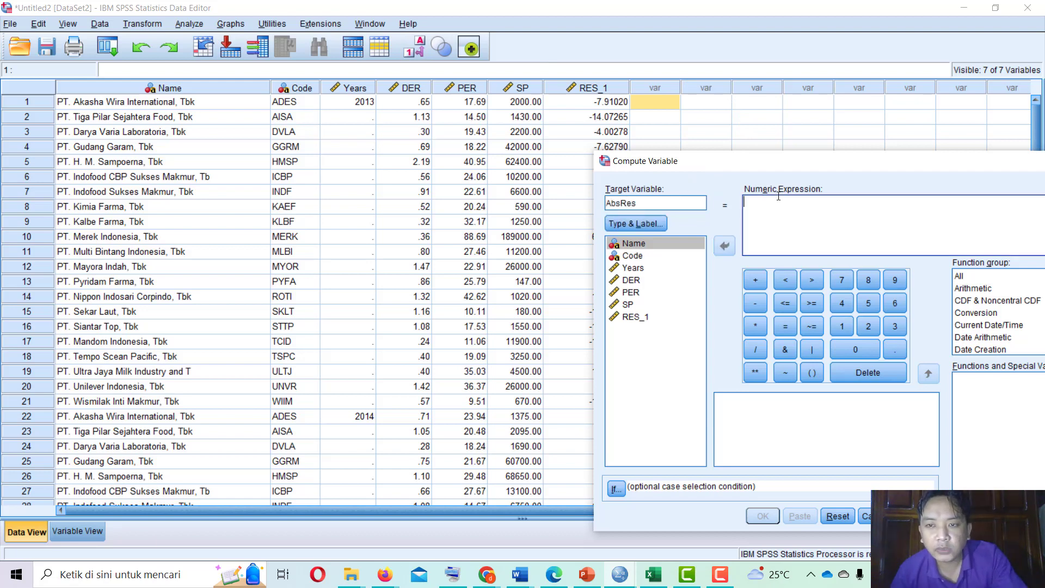
click(985, 293)
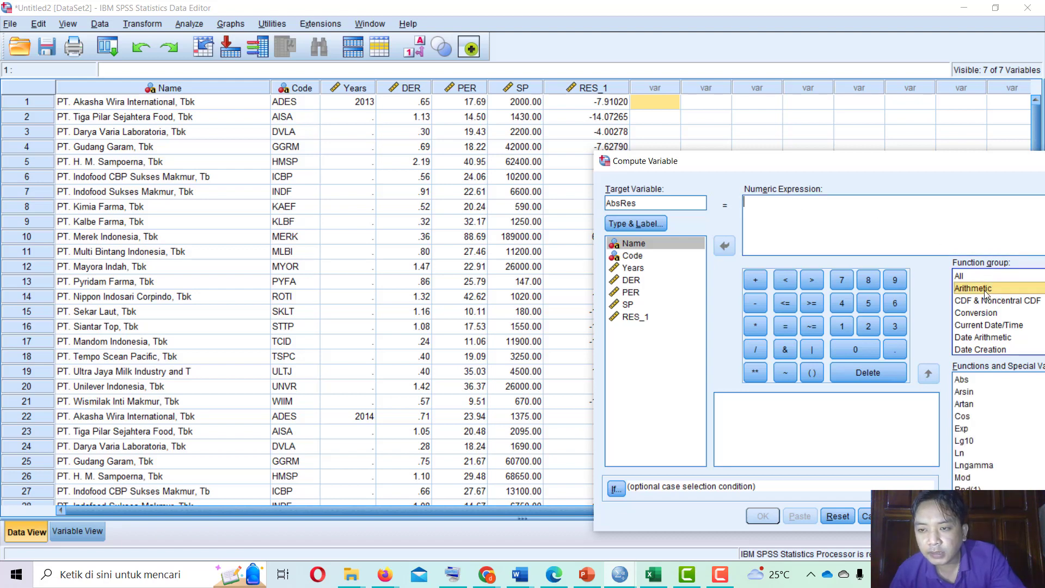
click(971, 384)
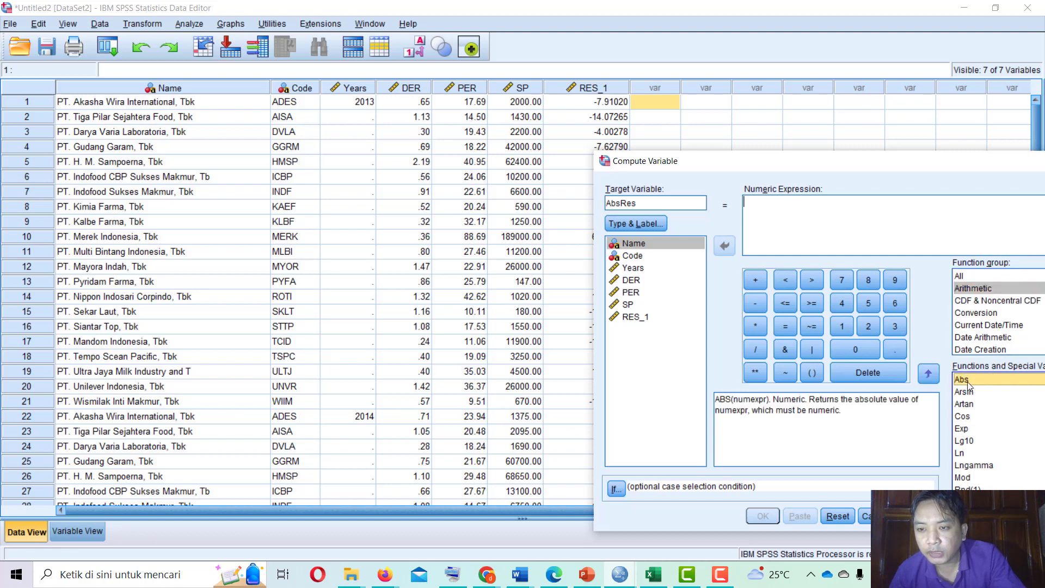
click(929, 375)
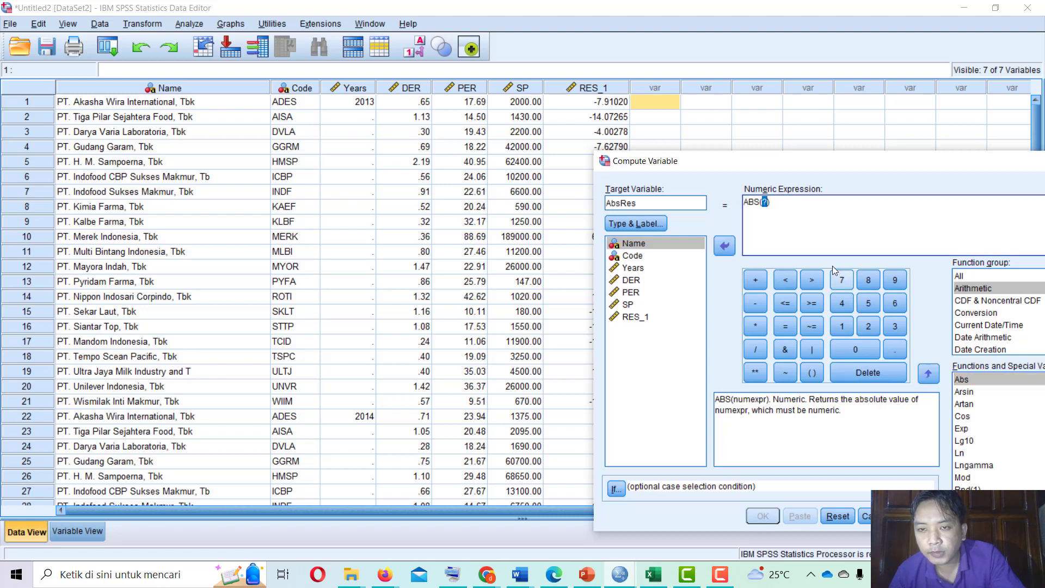
click(650, 322)
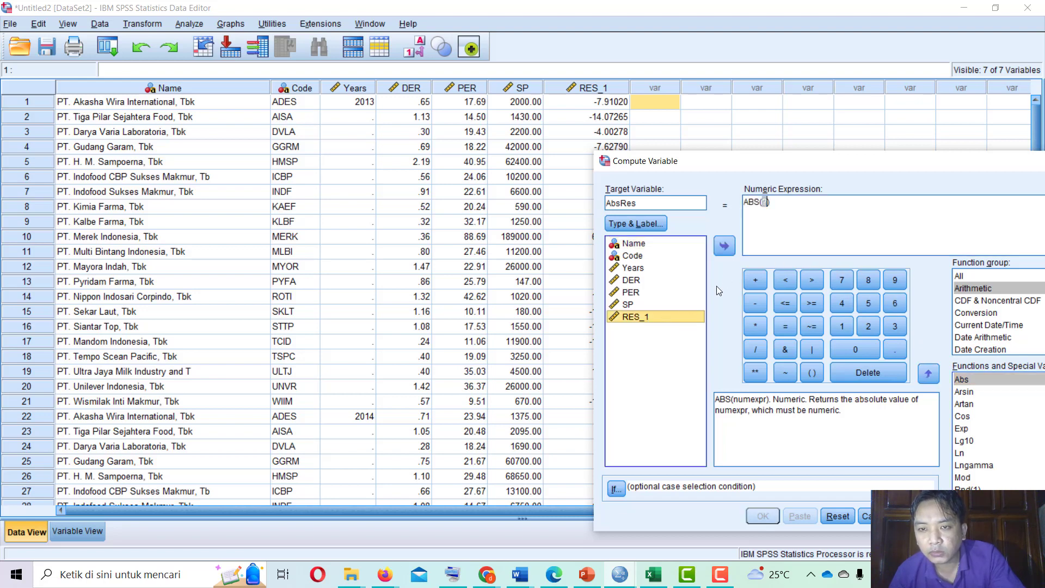
click(725, 248)
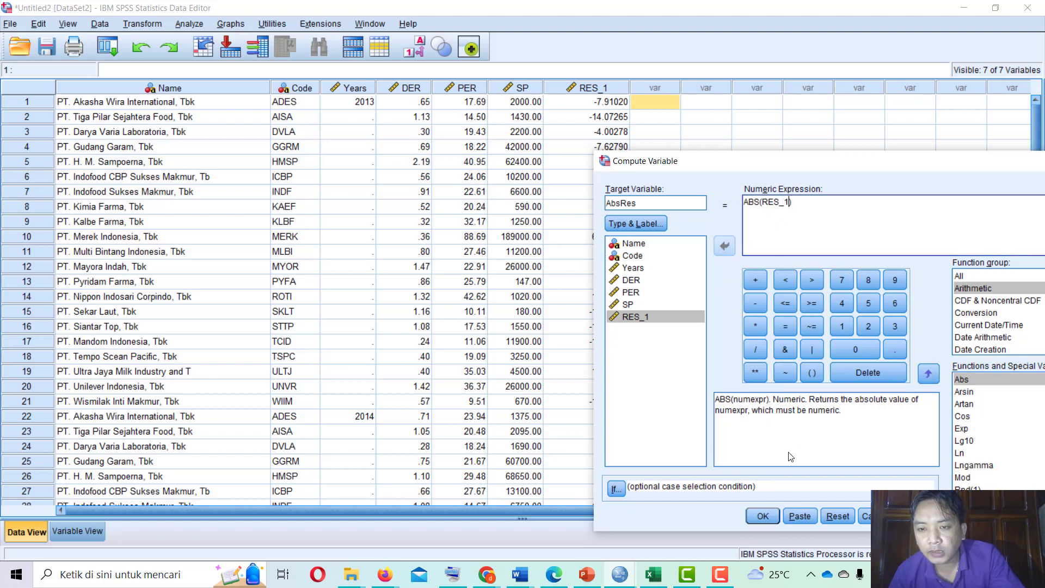
click(774, 519)
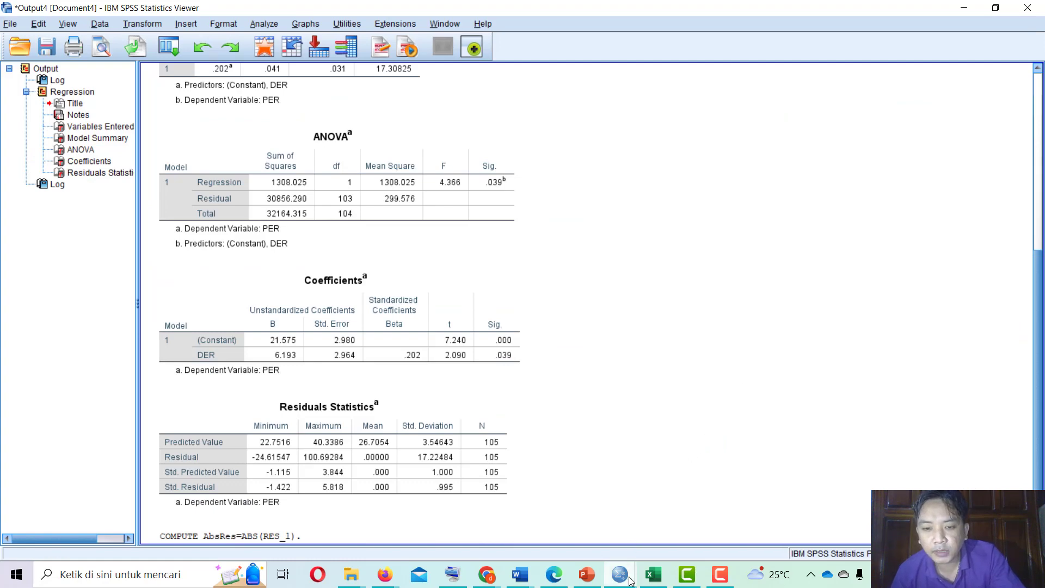
- Return to the dataset and start a new linear regression with the previous variable assignments cleared
mouse_move(620, 575)
click(567, 518)
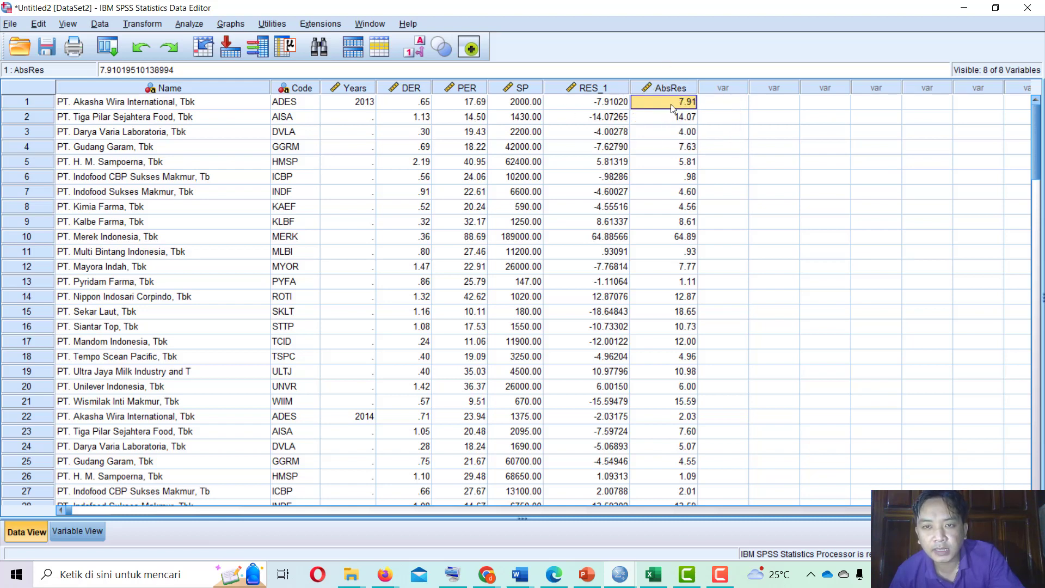
click(201, 26)
mouse_move(240, 182)
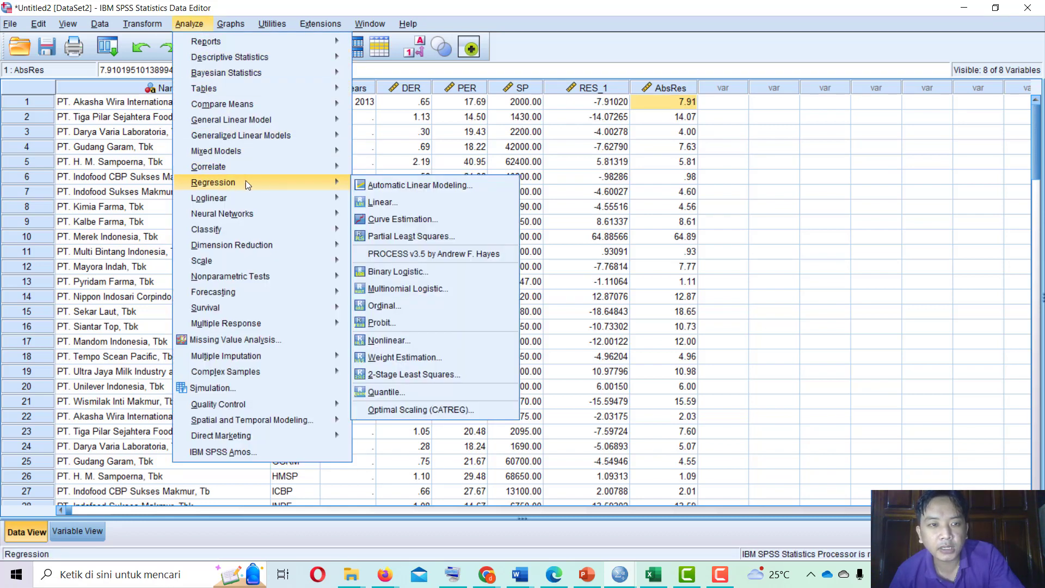
click(375, 203)
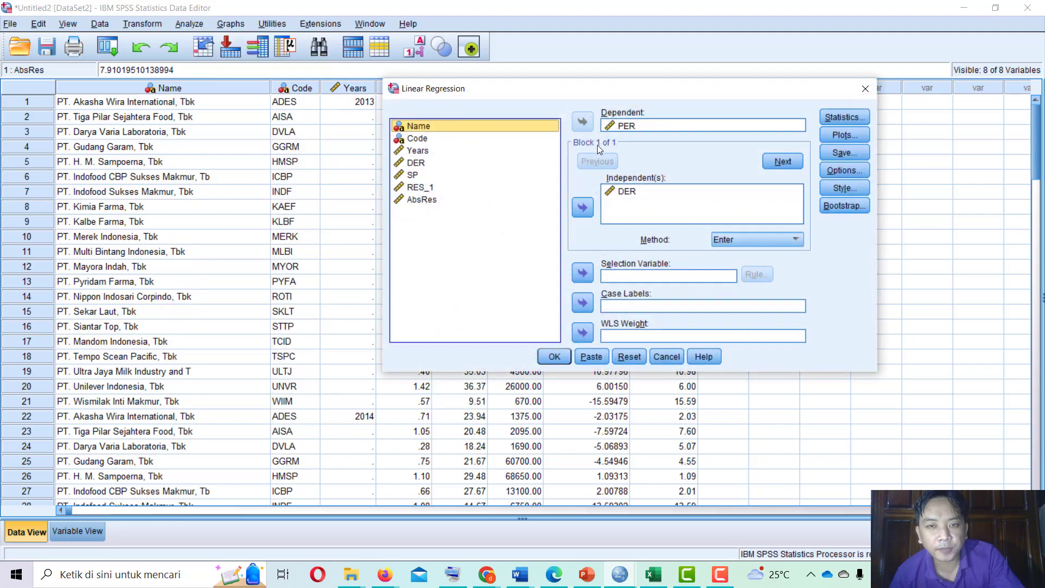
click(639, 357)
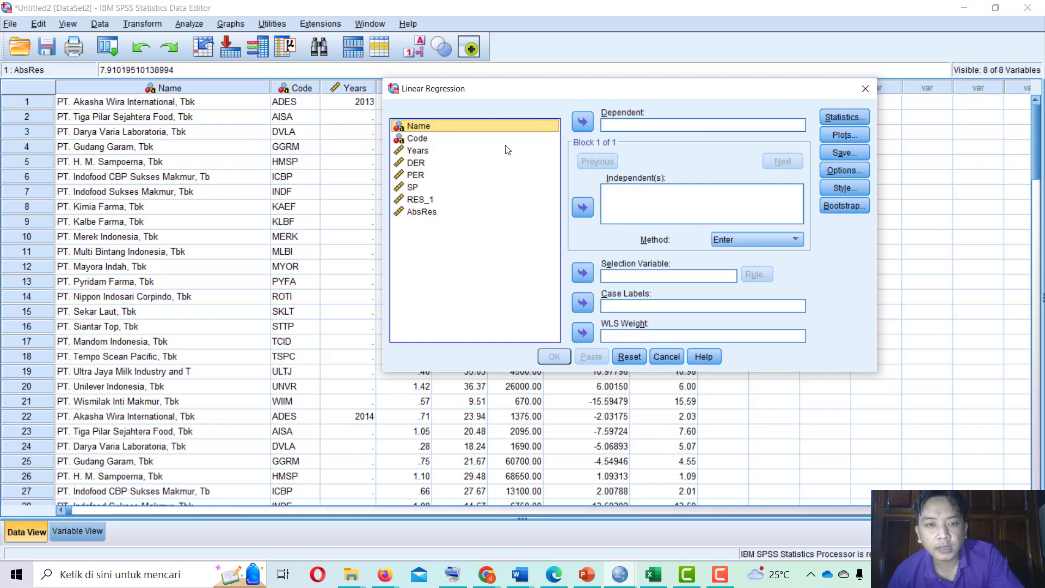
- Set AbsRes as the dependent variable and SP as the independent variable, and run the regression
click(424, 213)
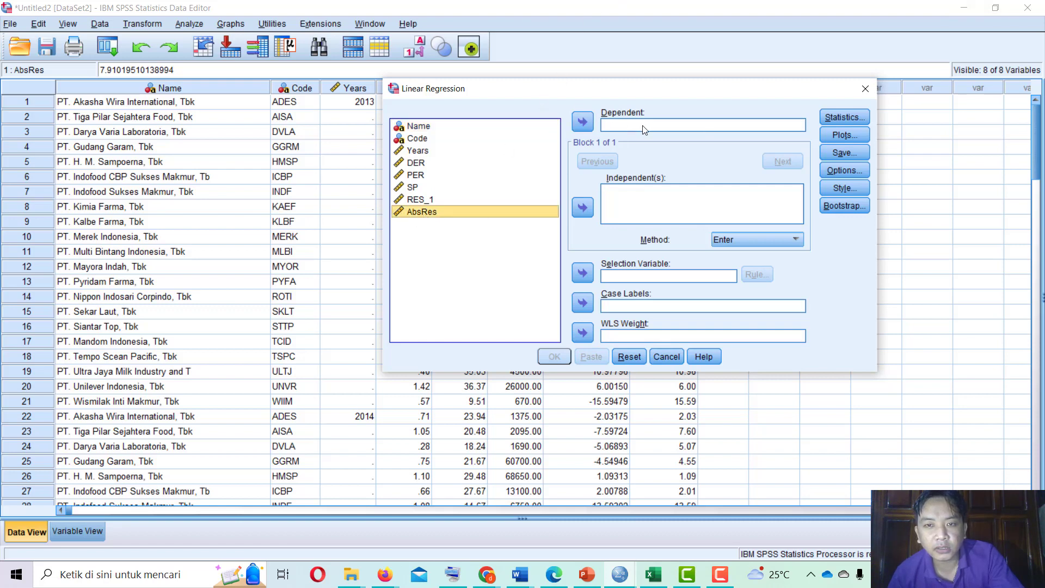
click(582, 122)
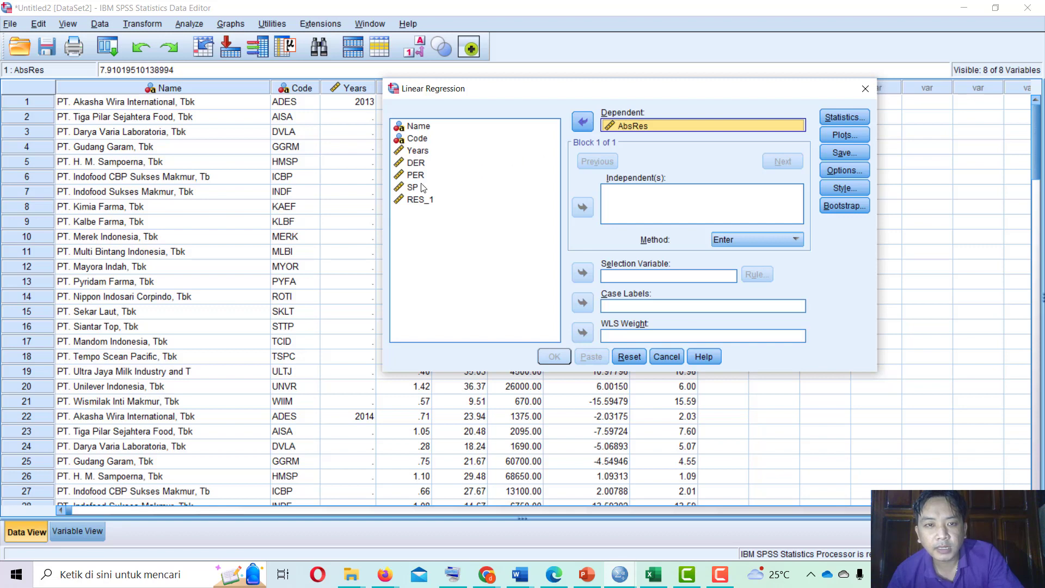
click(420, 189)
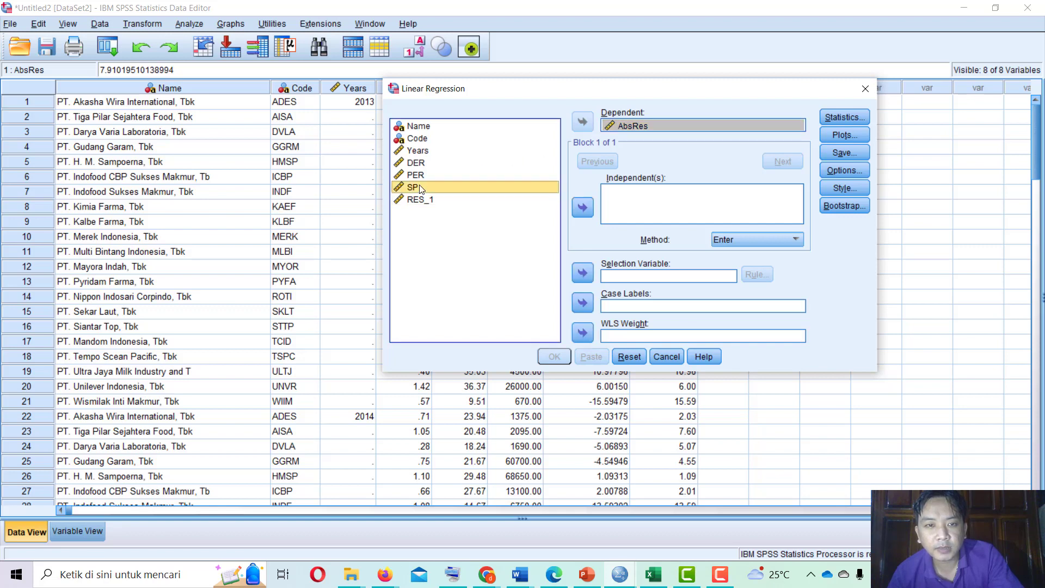
click(582, 208)
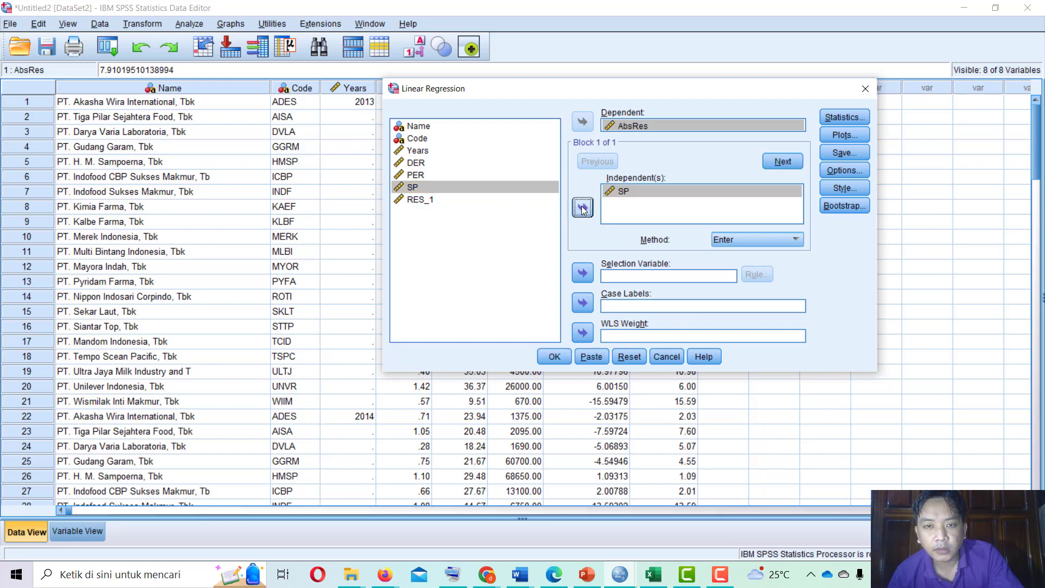
click(560, 357)
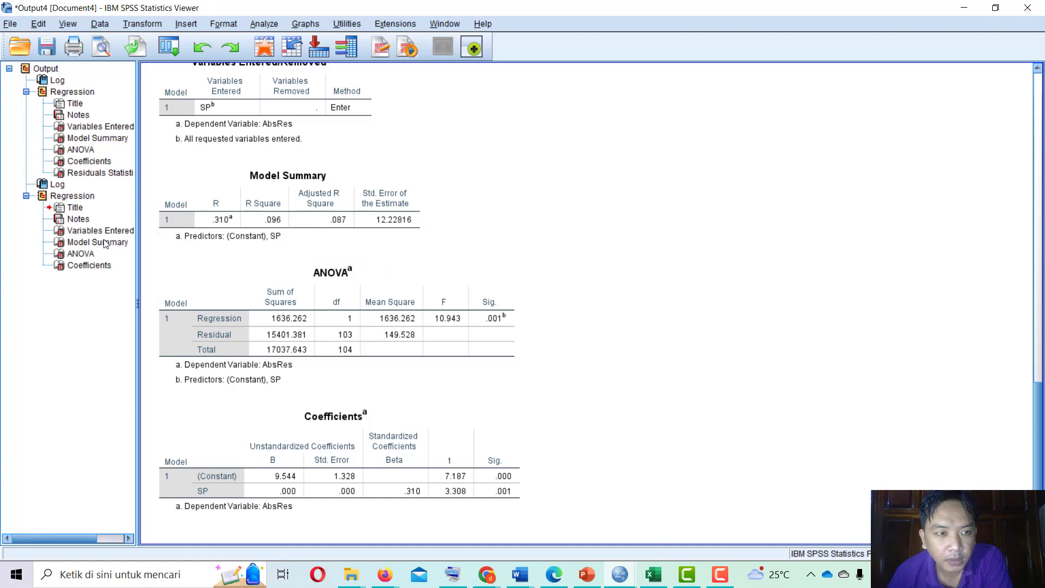
- Examine the Coefficients table of the AbsRes regression in the output
click(89, 266)
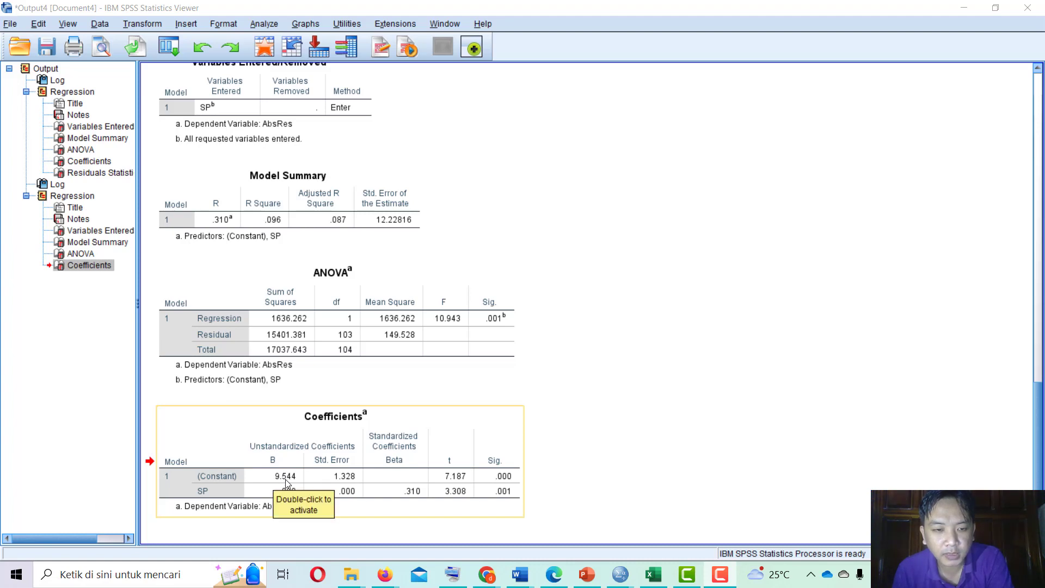
click(247, 496)
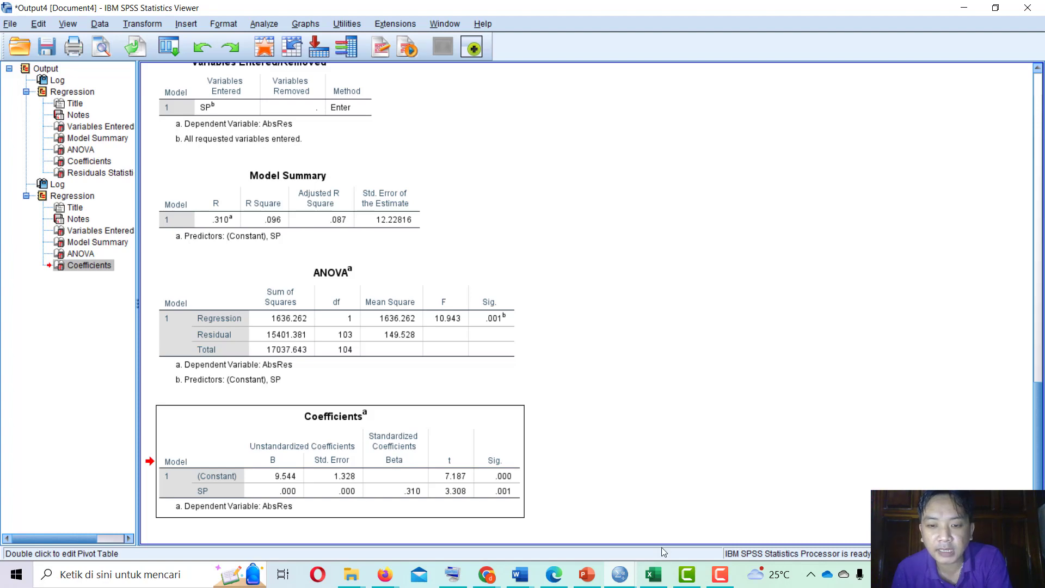
click(654, 574)
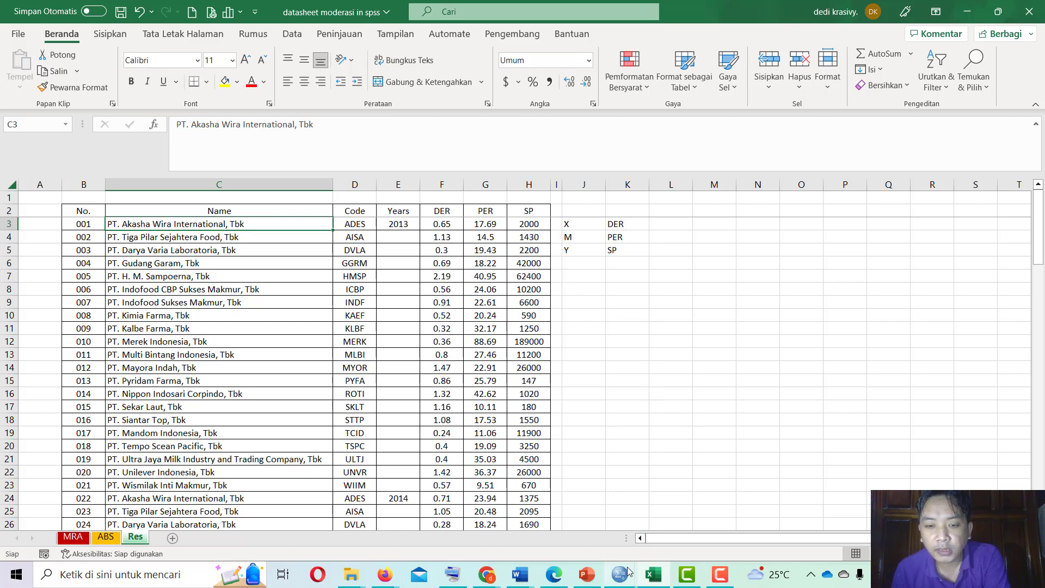
mouse_move(628, 570)
mouse_move(571, 515)
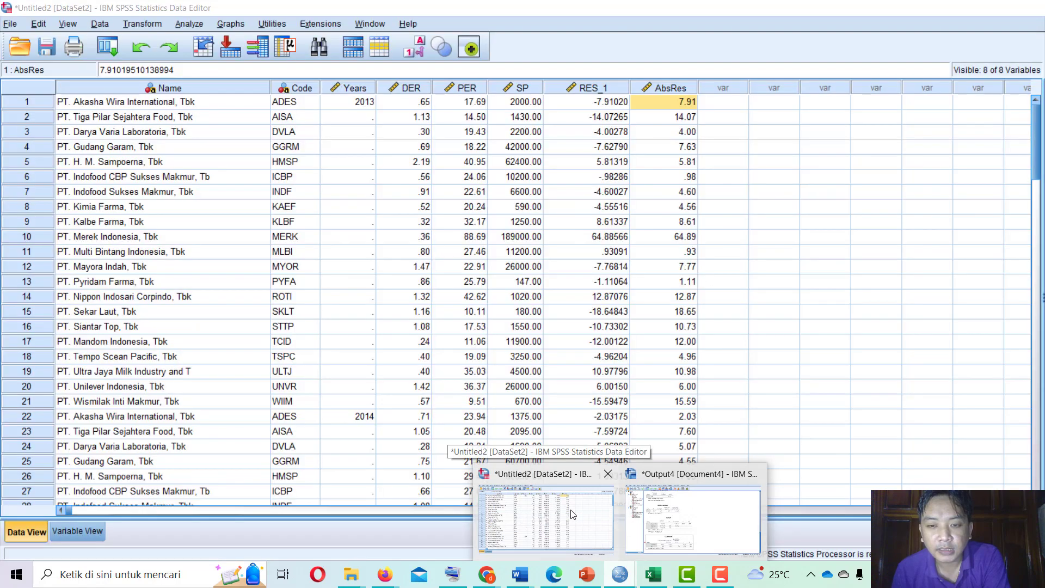
click(661, 517)
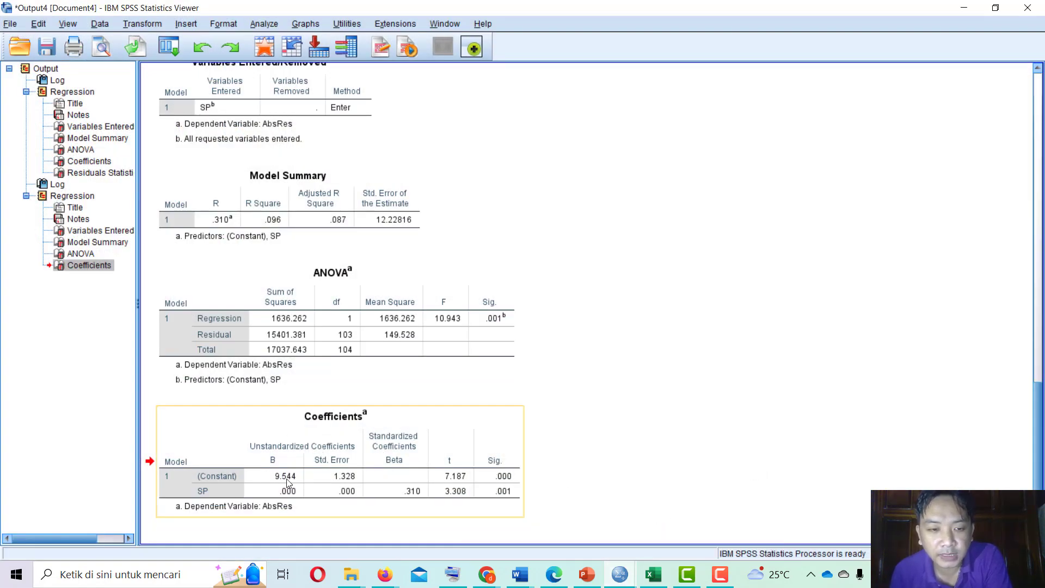
- Copy the Coefficients table of the AbsRes regression from the output
click(275, 431)
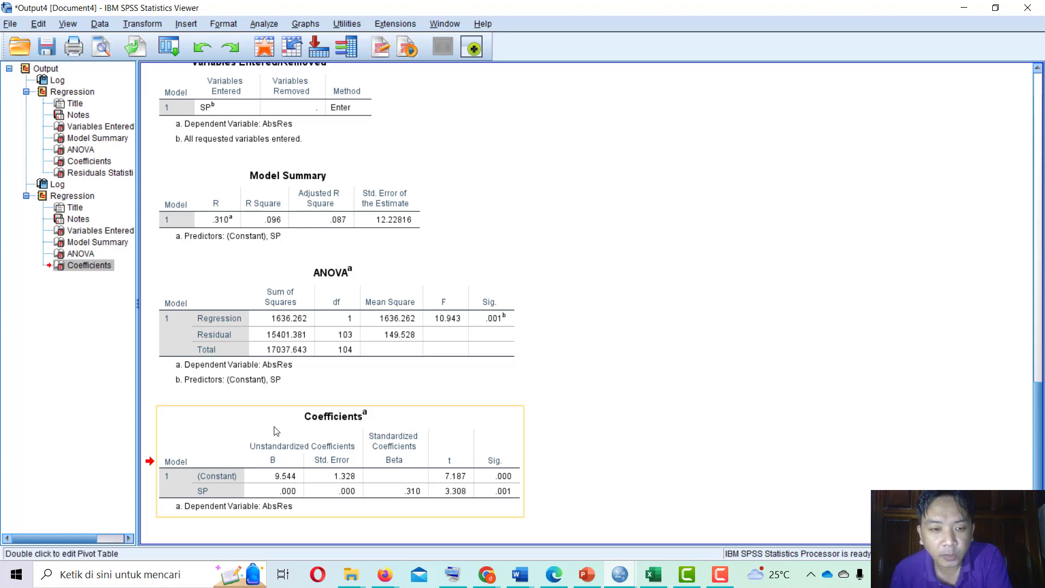
right_click(275, 432)
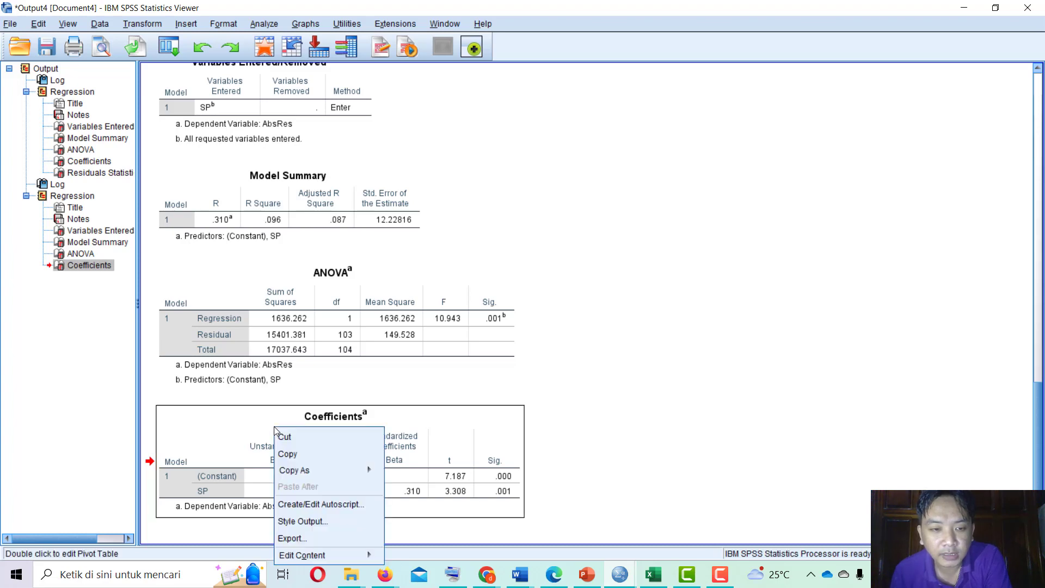
click(299, 452)
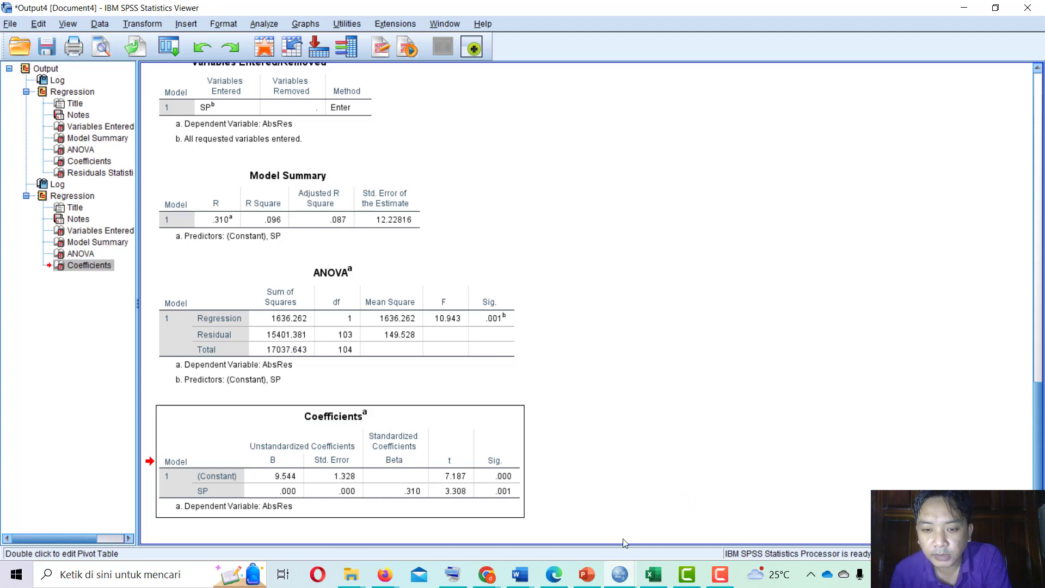
- Switch to the PowerPoint presentation and move the "Conceptual" title on slide 14 slightly up and to the left
click(620, 574)
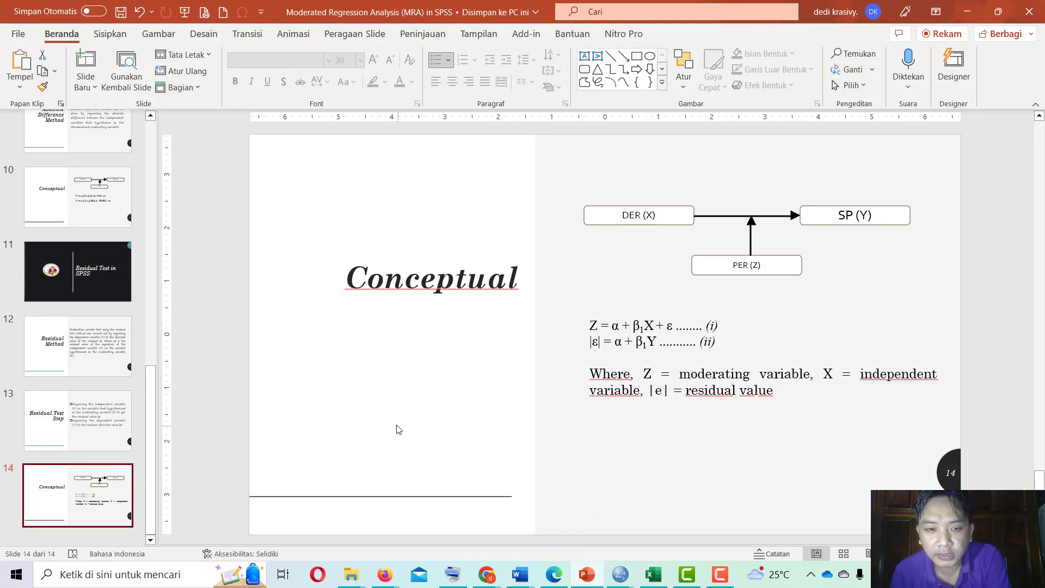
click(372, 287)
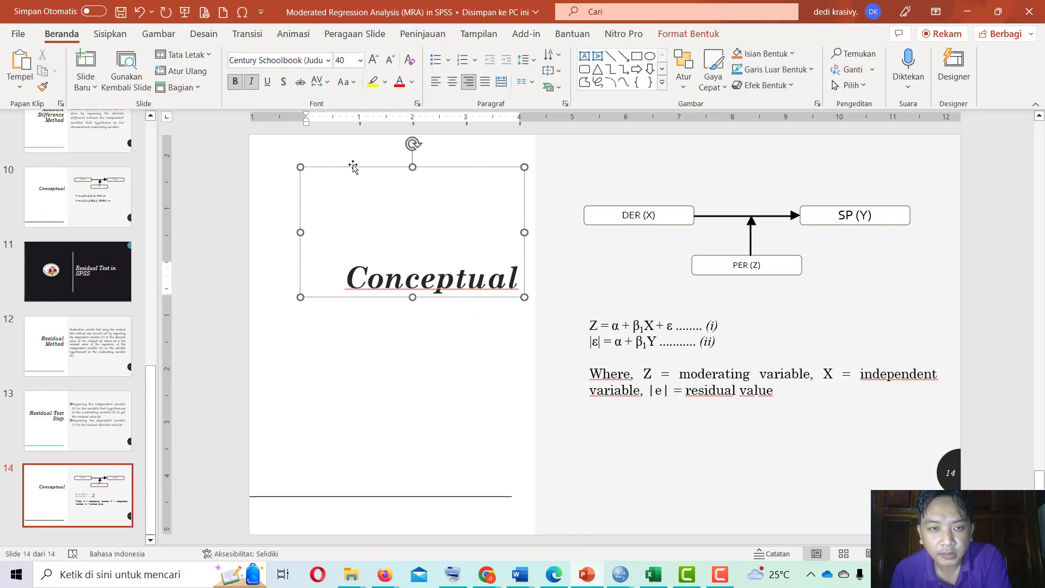
drag(354, 166, 333, 155)
click(352, 308)
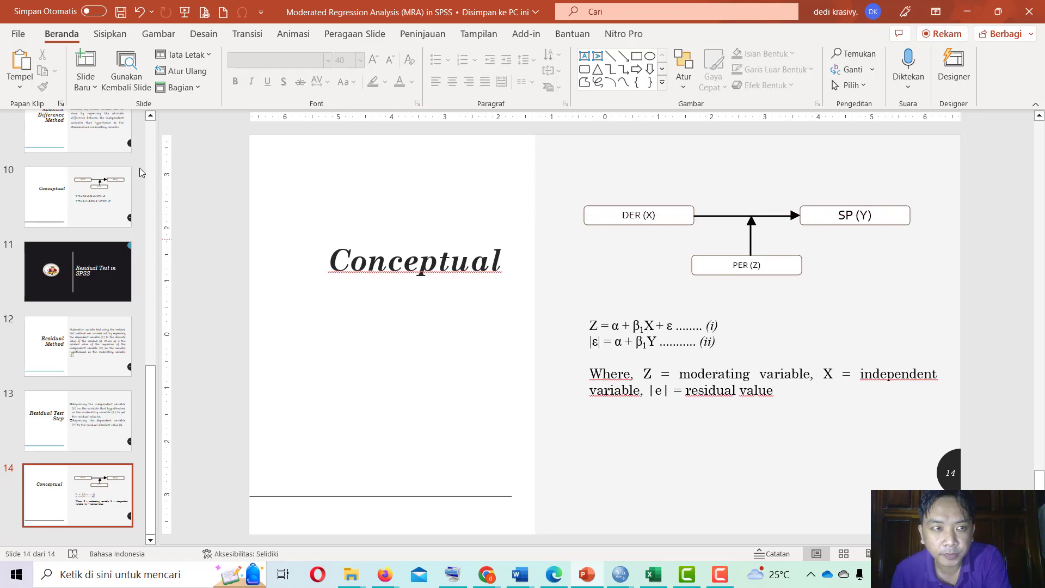
- Paste the copied Coefficients table onto slide 14 and place it below the "Conceptual" title
click(20, 61)
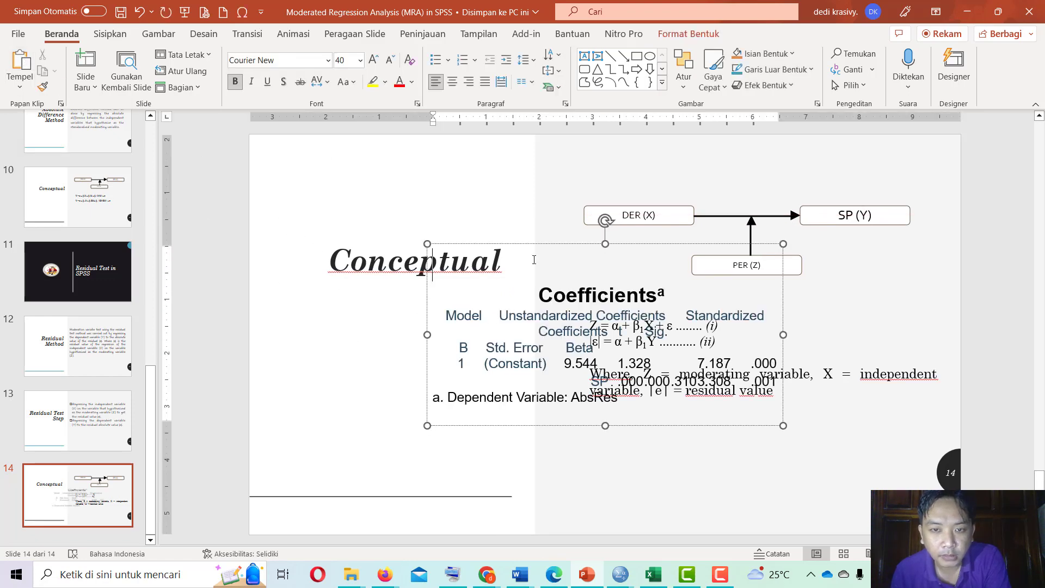
drag(526, 245, 359, 329)
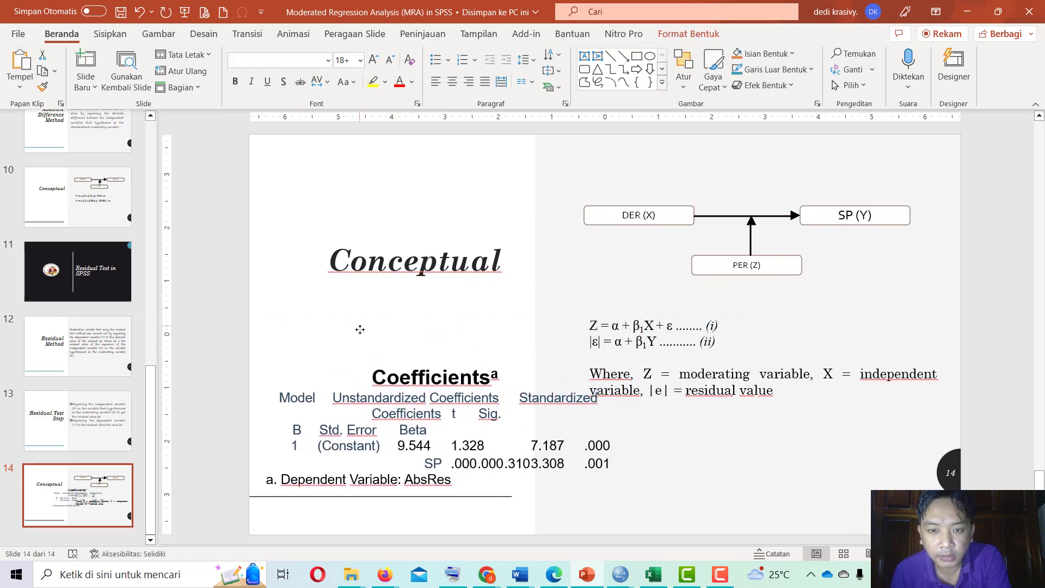